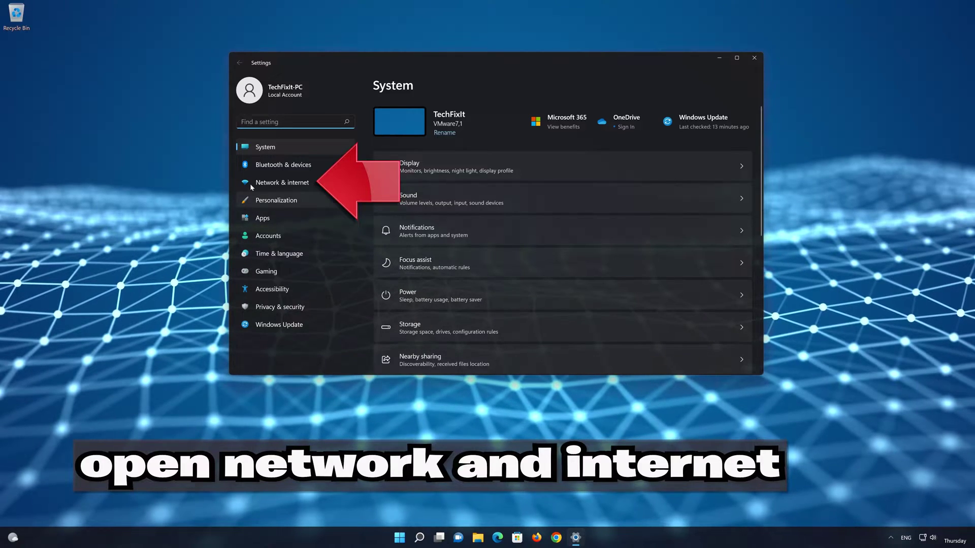
Switch the Ethernet connection's DNS server assignment to Manual and turn on IPv4.
{"action": "left_click", "coordinate": [312, 181]}
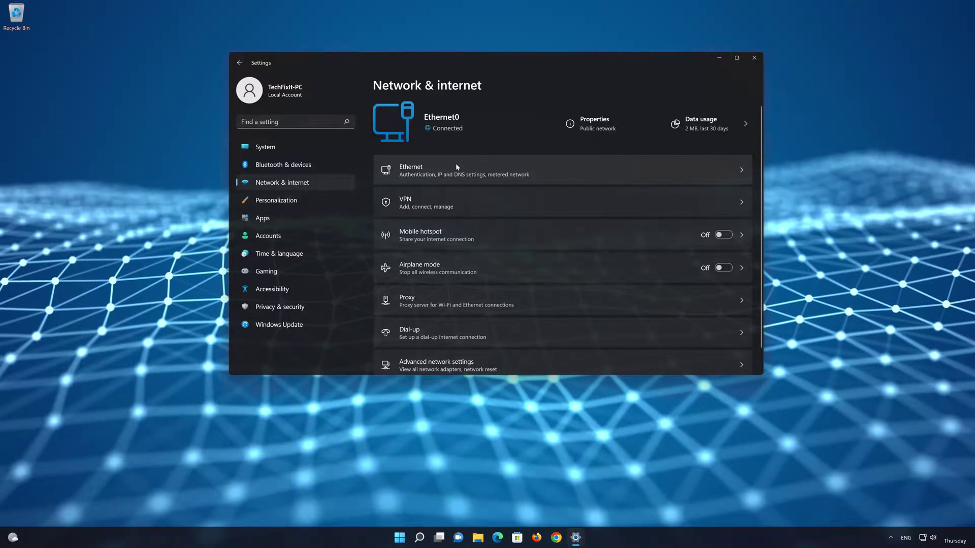
{"action": "left_click", "coordinate": [577, 173]}
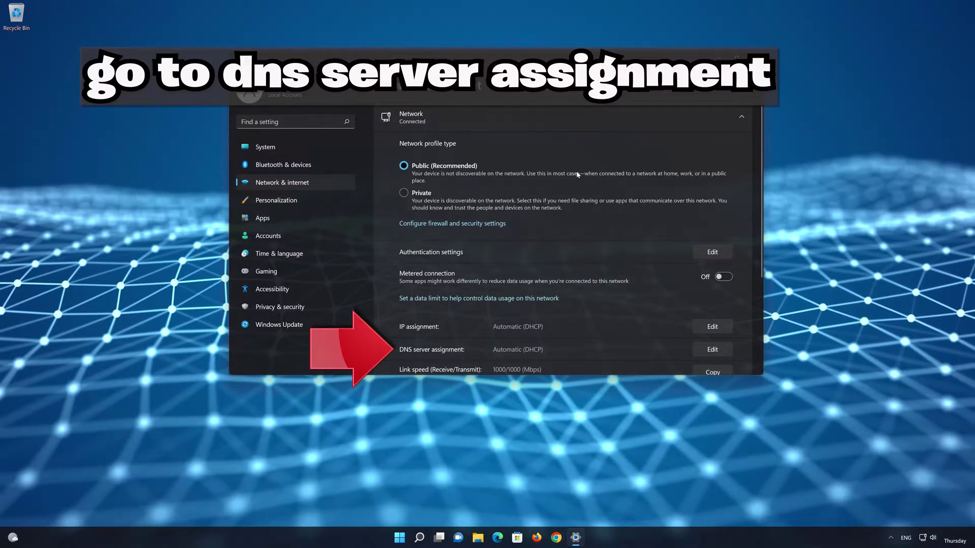
{"action": "scroll", "coordinate": [577, 174], "scroll_direction": "down", "scroll_amount": 2}
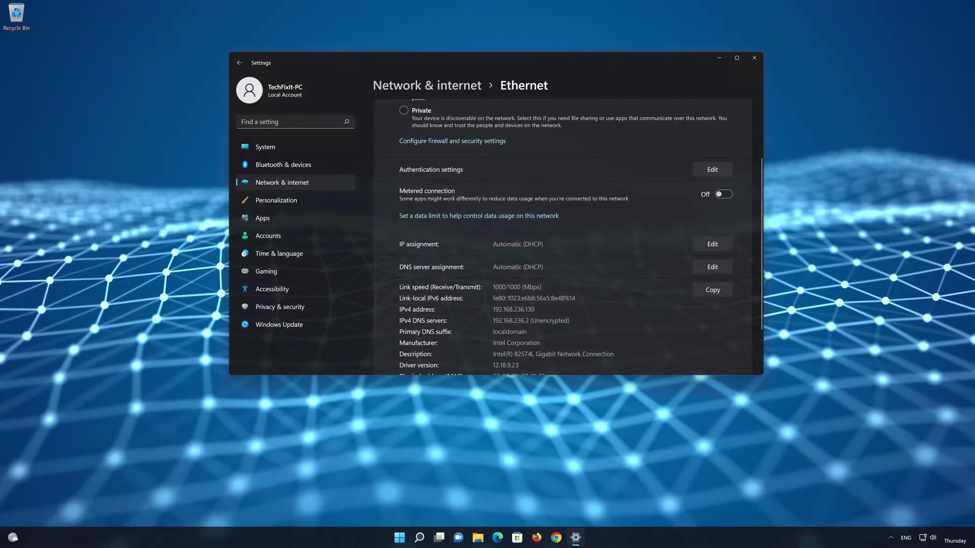
{"action": "left_click", "coordinate": [713, 268]}
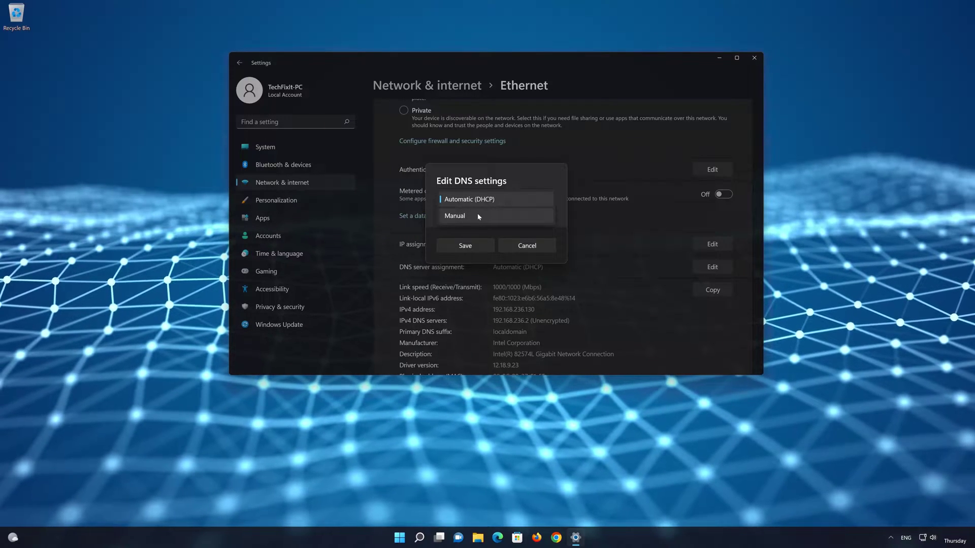
{"action": "left_click", "coordinate": [478, 217]}
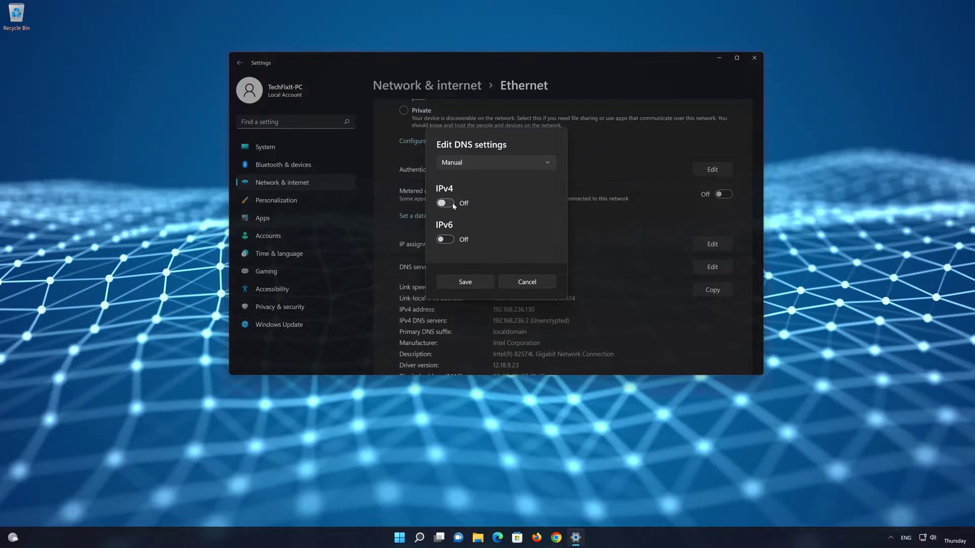
{"action": "left_click", "coordinate": [445, 204]}
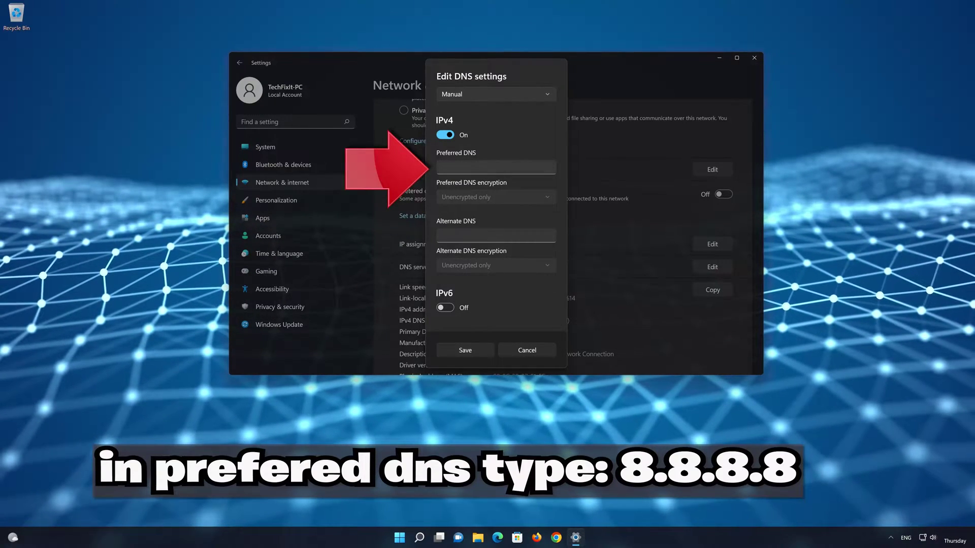
Set the preferred IPv4 DNS to 8.8.8.8 with Encrypted only (DNS over HTTPS) encryption.
{"action": "left_click", "coordinate": [495, 168]}
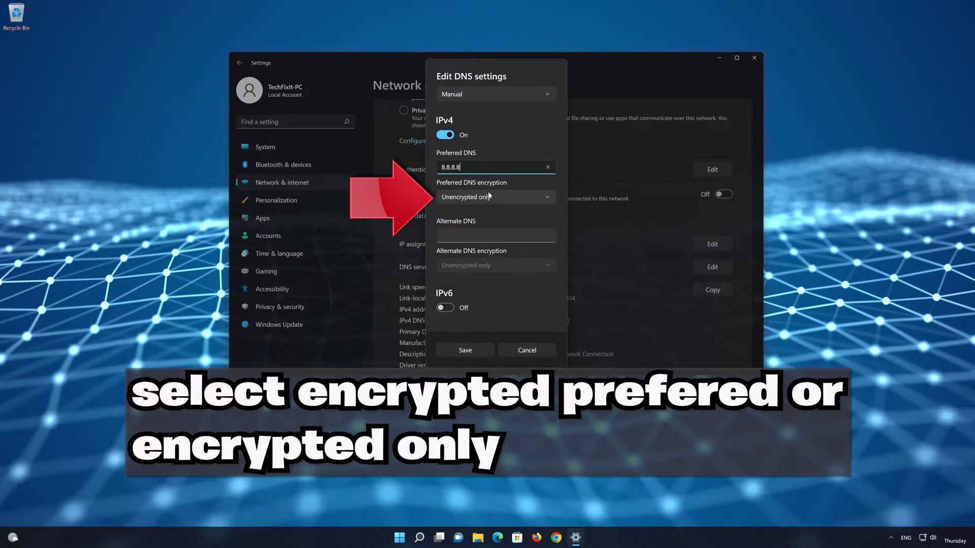
{"action": "left_click", "coordinate": [489, 196]}
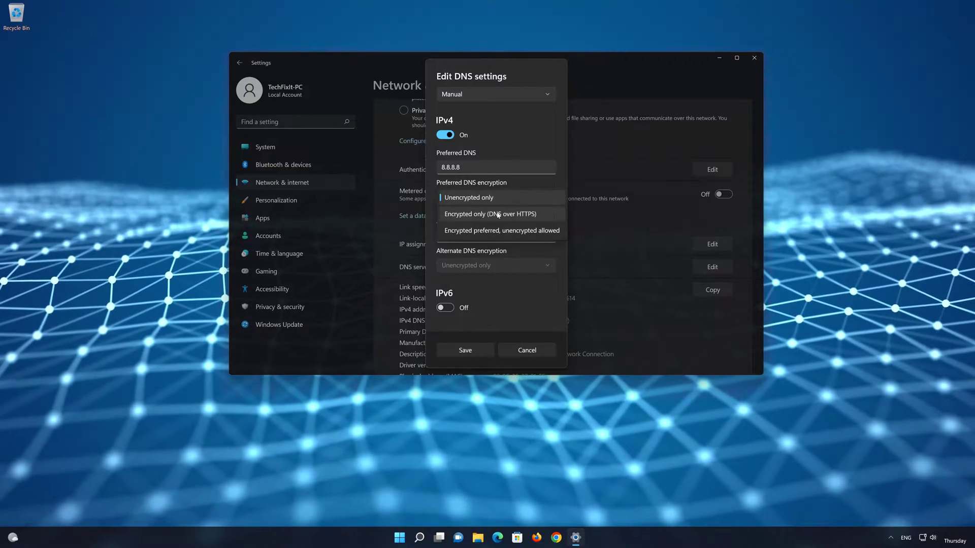
{"action": "left_click", "coordinate": [498, 215]}
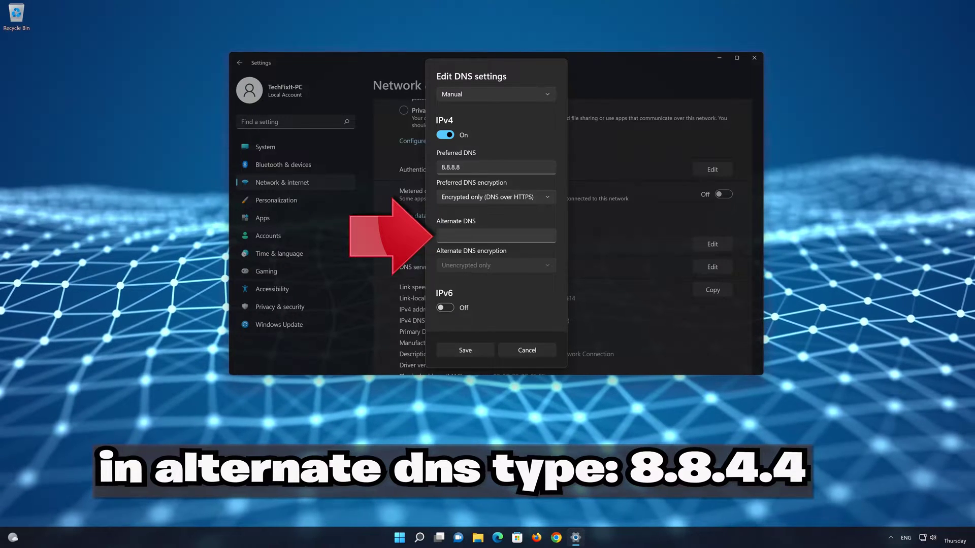
Set the alternate IPv4 DNS to 8.8.4.4 with Encrypted only (DNS over HTTPS) encryption and save the DNS settings.
{"action": "left_click", "coordinate": [495, 235]}
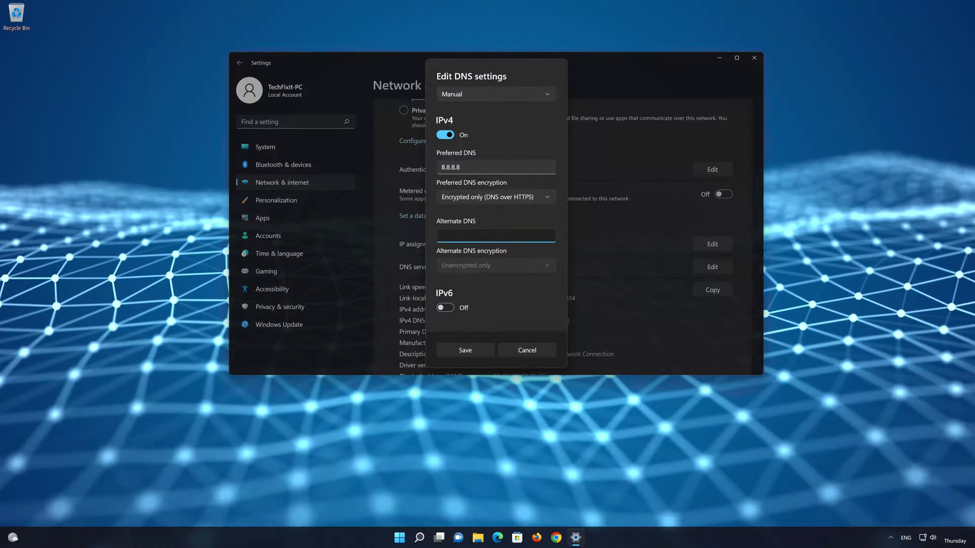
{"action": "type", "text": "8.8.4.4"}
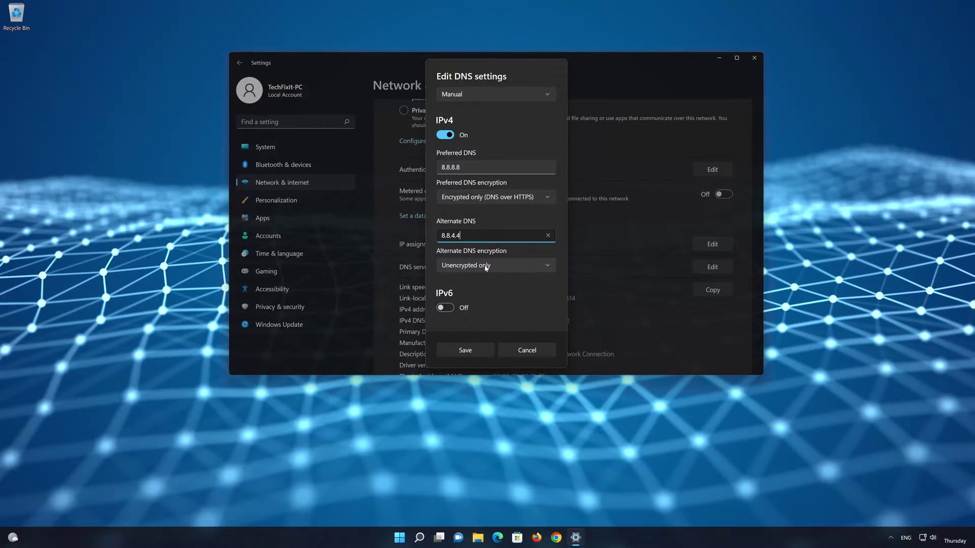
{"action": "left_click", "coordinate": [485, 266]}
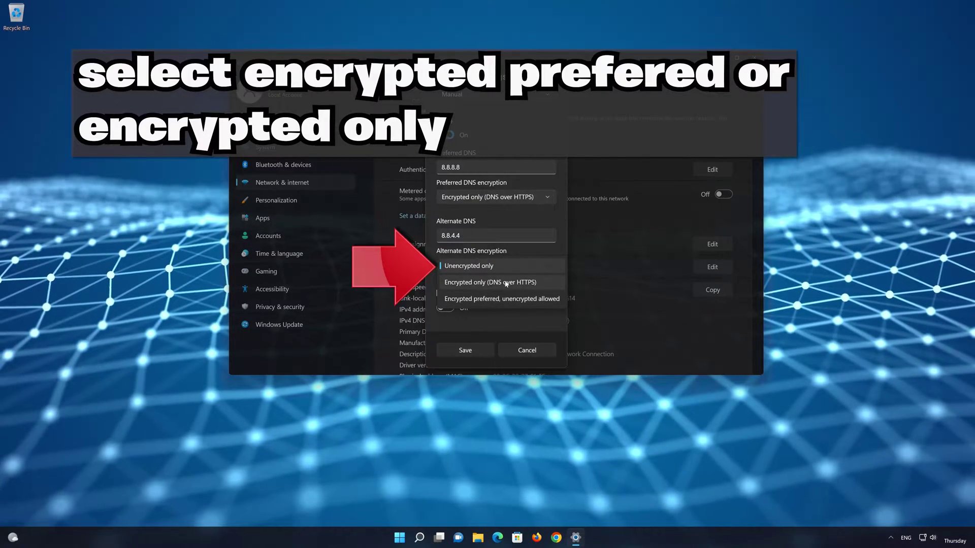
{"action": "left_click", "coordinate": [495, 282]}
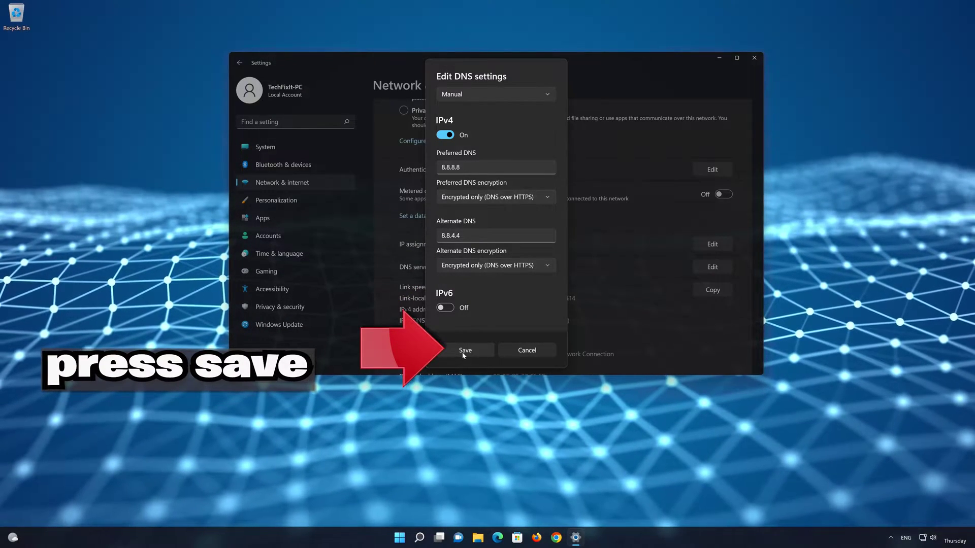
{"action": "left_click", "coordinate": [464, 351]}
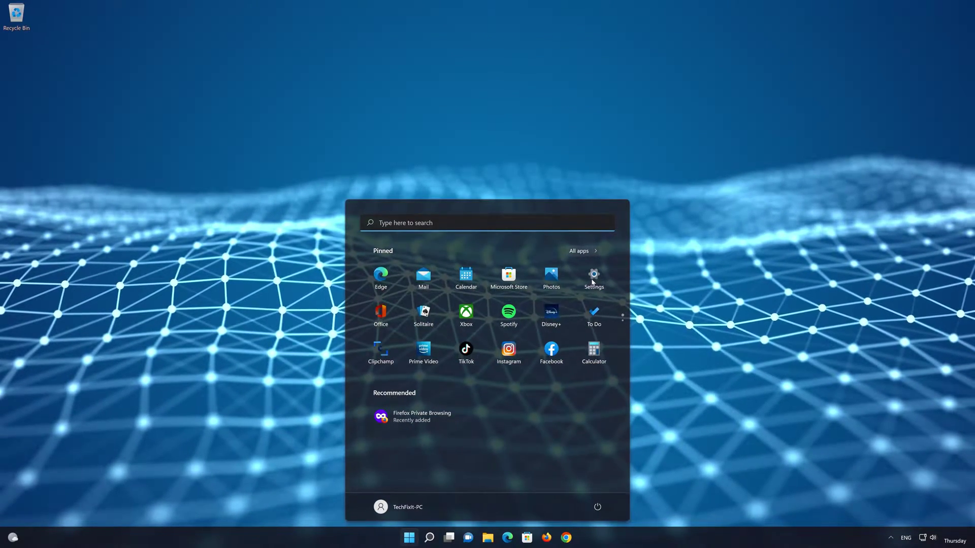
Open the Network reset page within the advanced network settings of Windows Settings.
{"action": "left_click", "coordinate": [593, 279]}
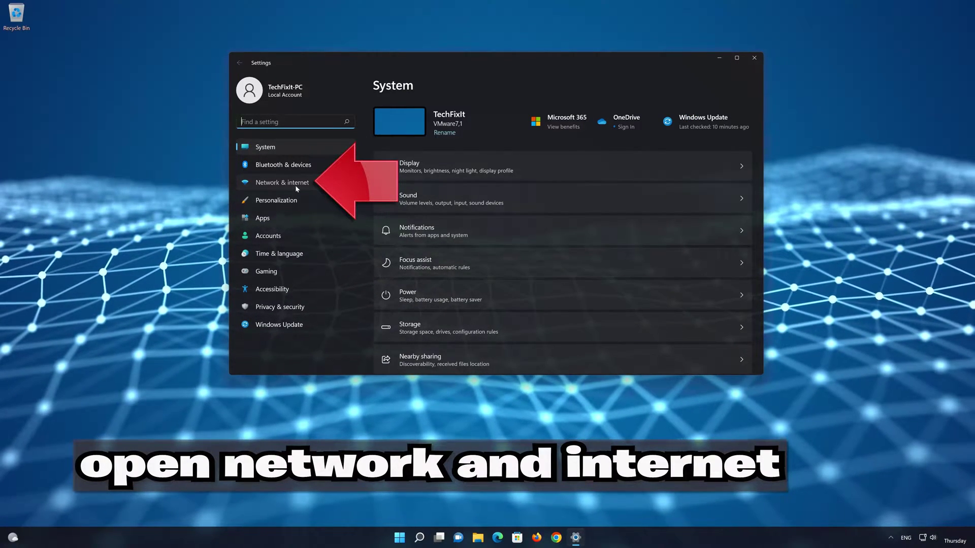
{"action": "left_click", "coordinate": [295, 185]}
{"action": "scroll", "coordinate": [452, 220], "scroll_direction": "down", "scroll_amount": 1}
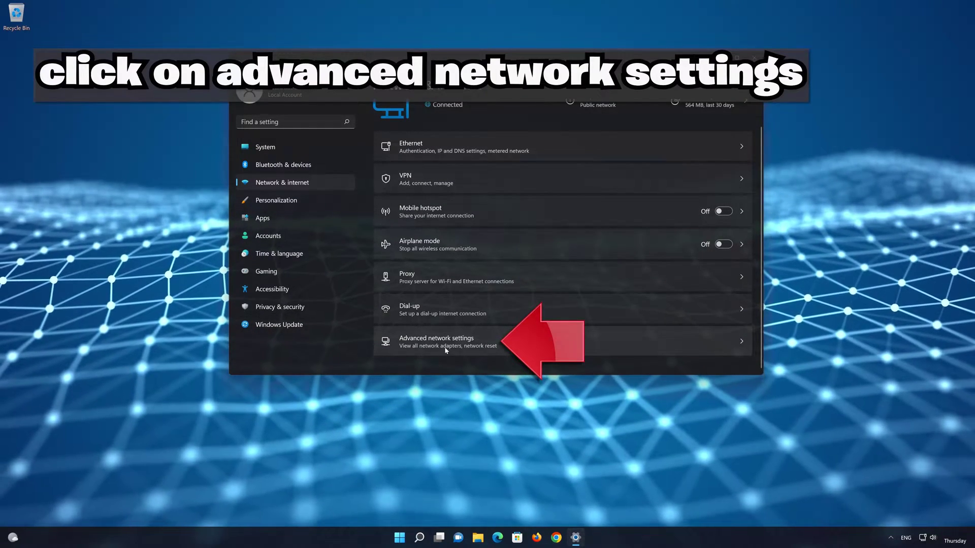
{"action": "left_click", "coordinate": [446, 350]}
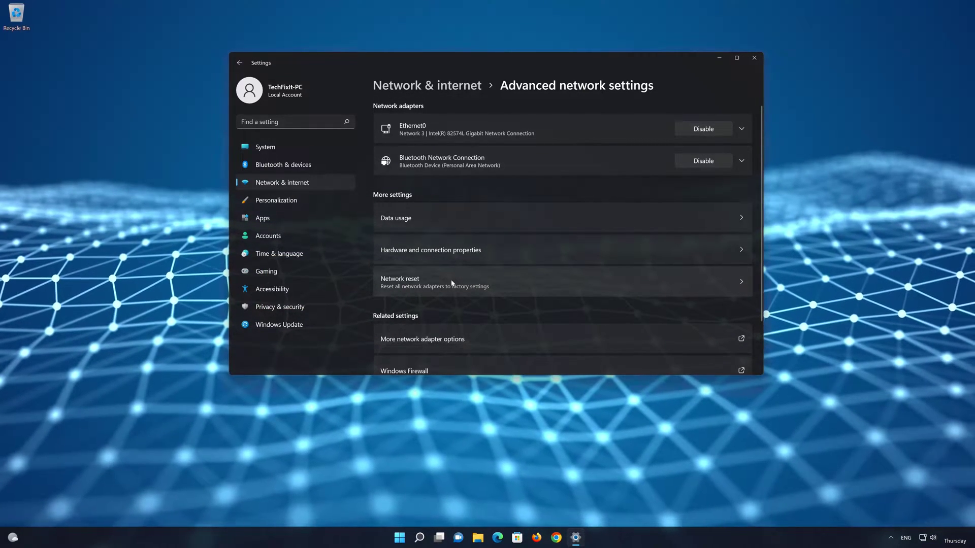
{"action": "left_click", "coordinate": [452, 284]}
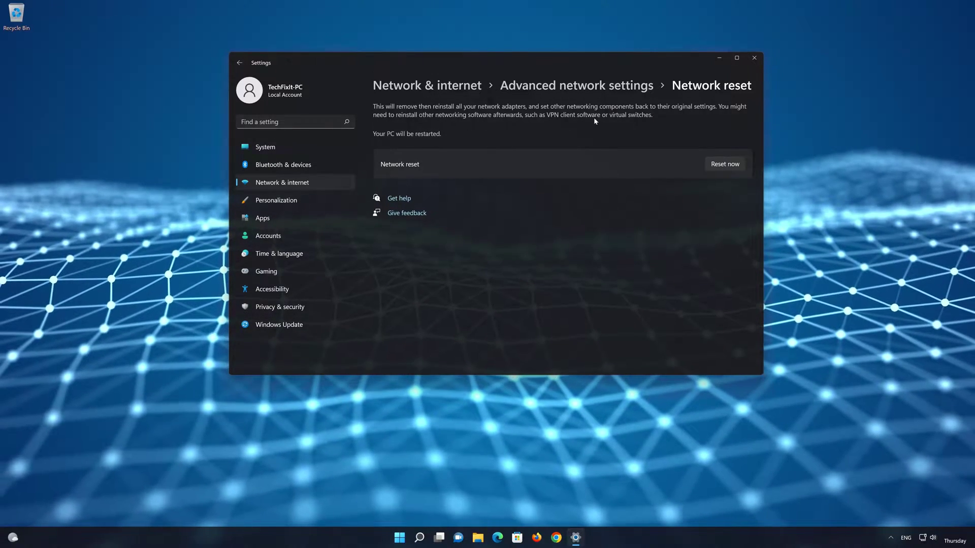
Reset all network adapters, confirming the reset, then dismiss the sign-out notice and close Settings.
{"action": "left_click", "coordinate": [734, 164]}
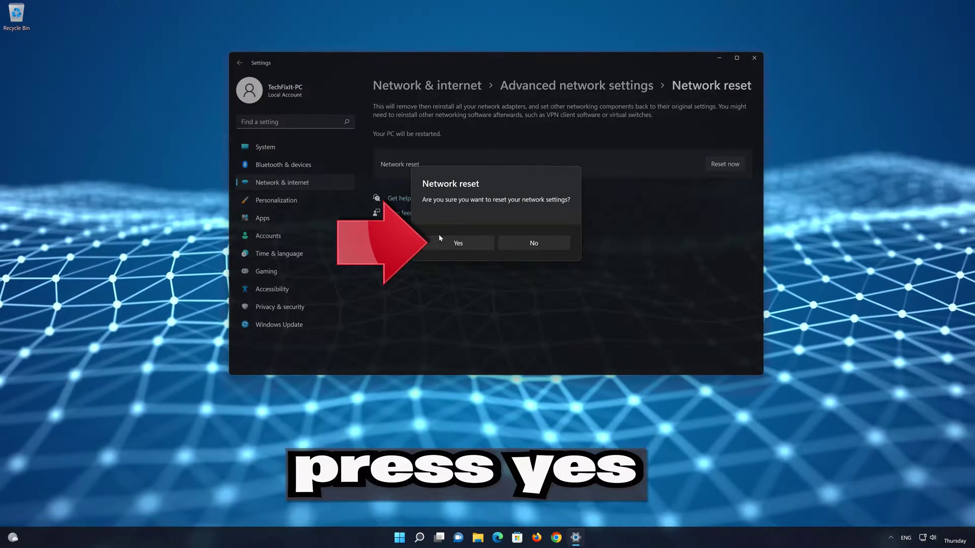
{"action": "left_click", "coordinate": [444, 244]}
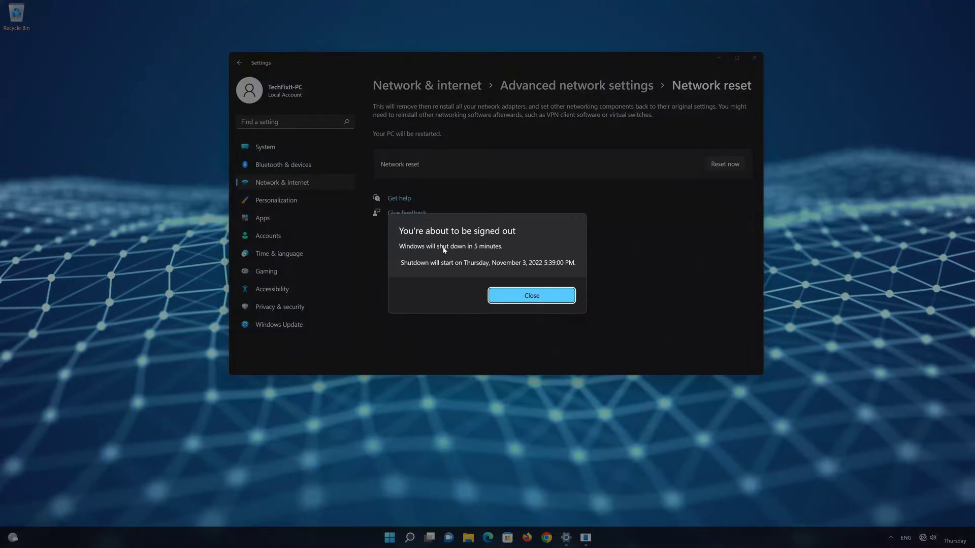
{"action": "left_click", "coordinate": [531, 300]}
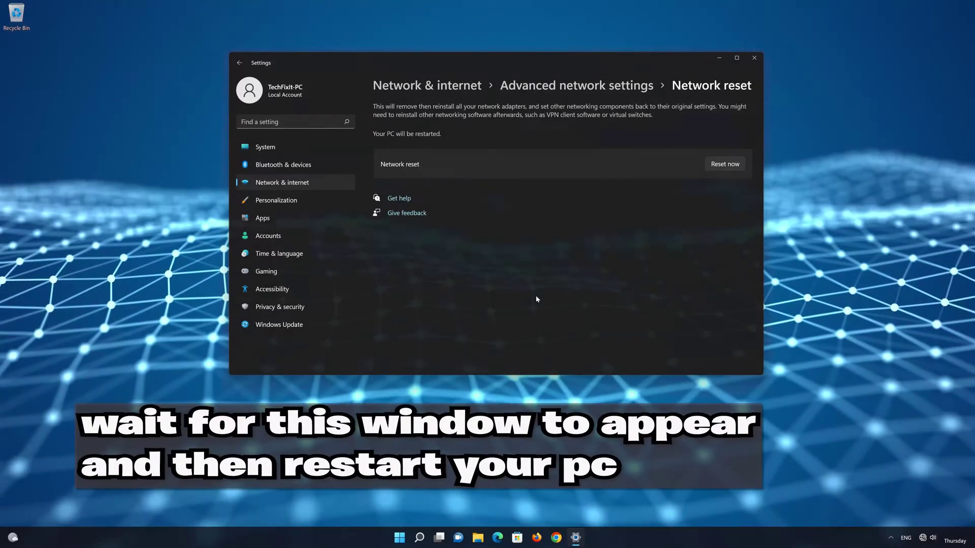
{"action": "left_click", "coordinate": [755, 59]}
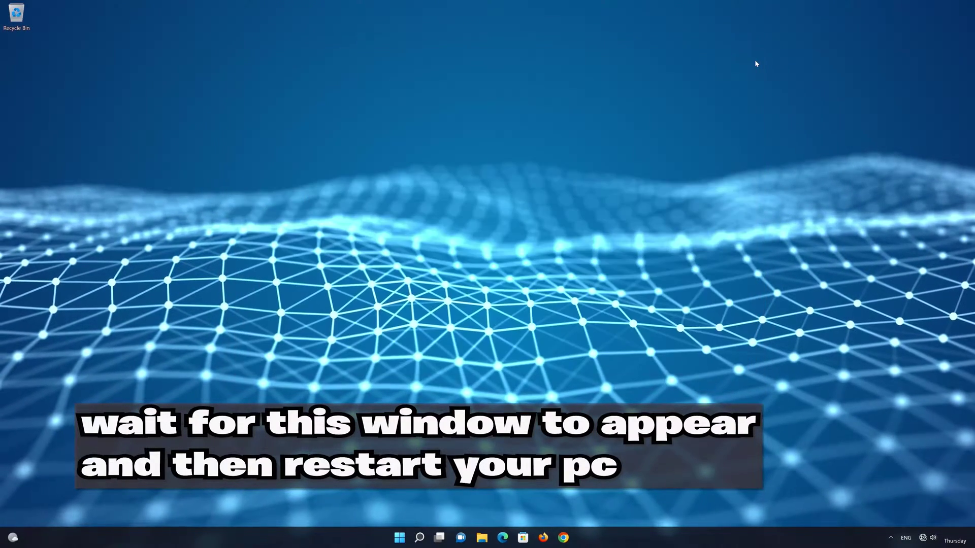
{"action": "left_click", "coordinate": [409, 538]}
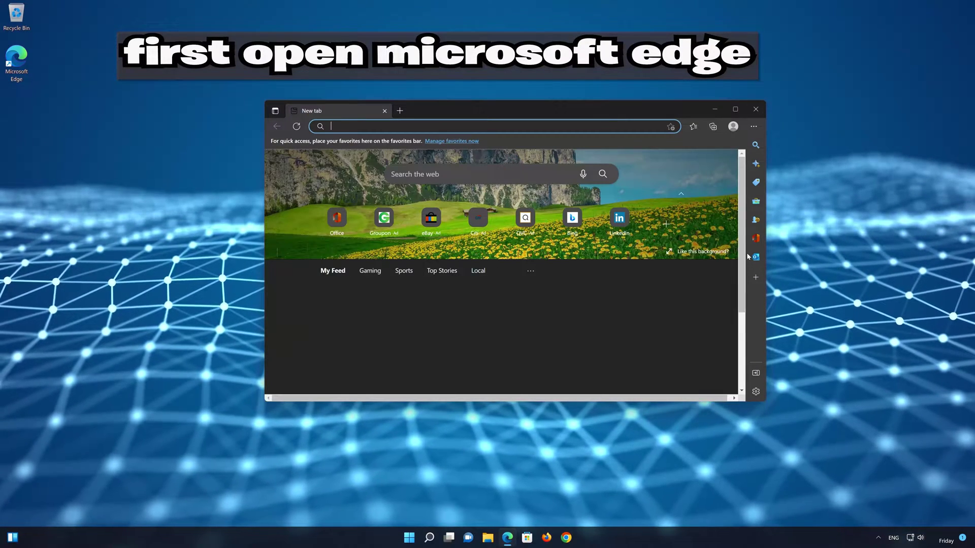
Restore the Microsoft Edge browser settings to their default values and confirm the reset.
{"action": "left_click", "coordinate": [756, 128]}
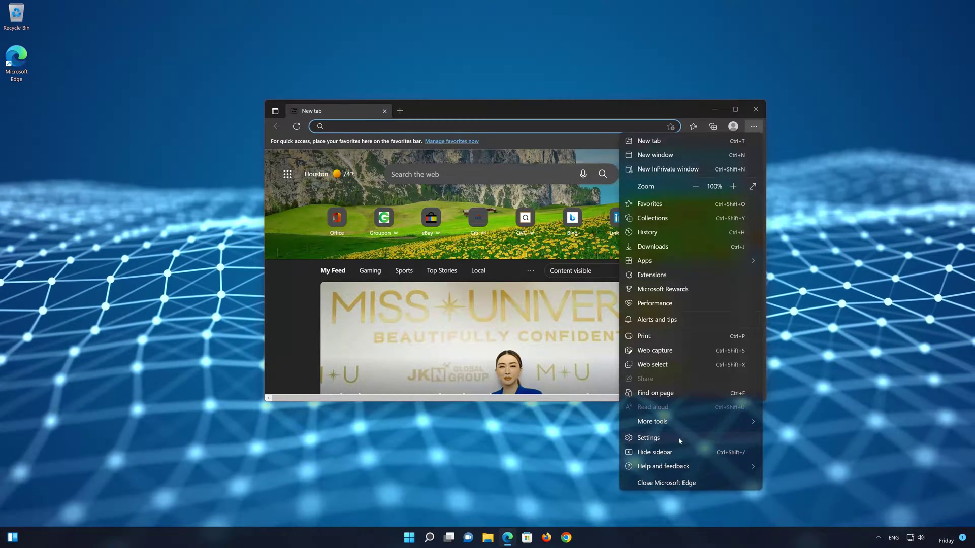
{"action": "left_click", "coordinate": [683, 440]}
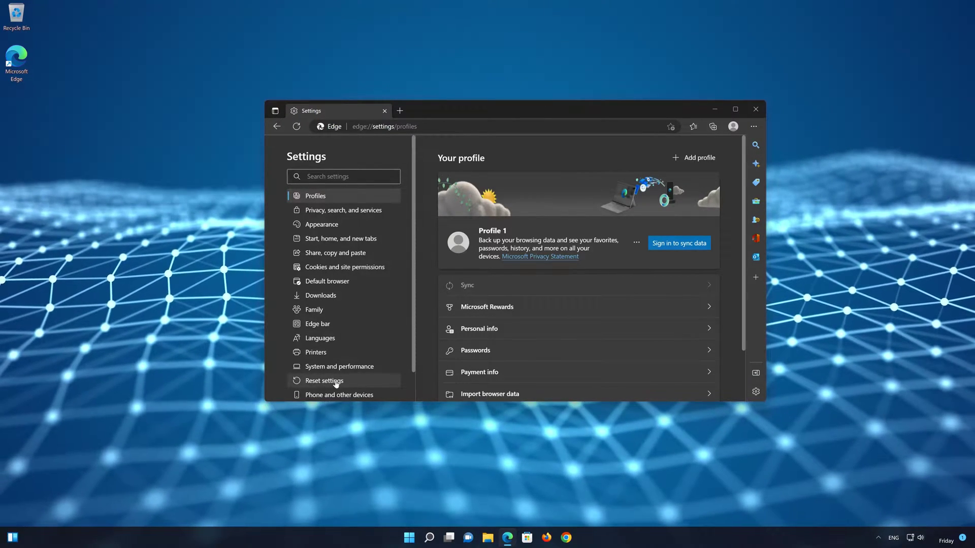
{"action": "left_click", "coordinate": [335, 382]}
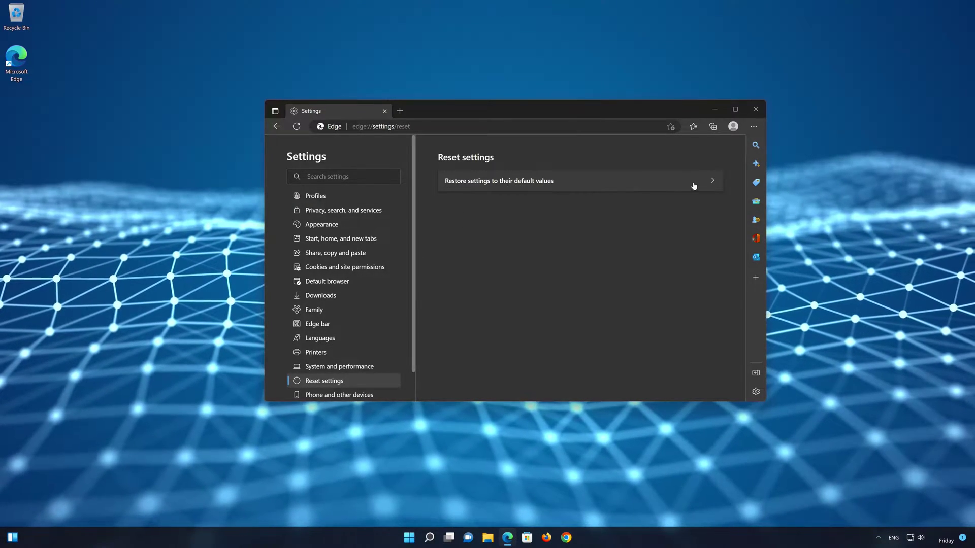
{"action": "left_click", "coordinate": [714, 182]}
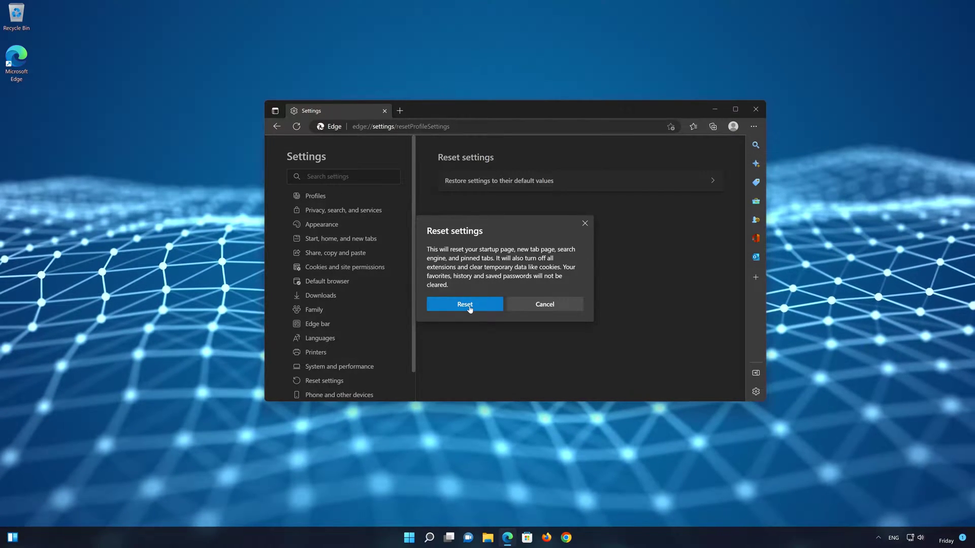
{"action": "left_click", "coordinate": [470, 307]}
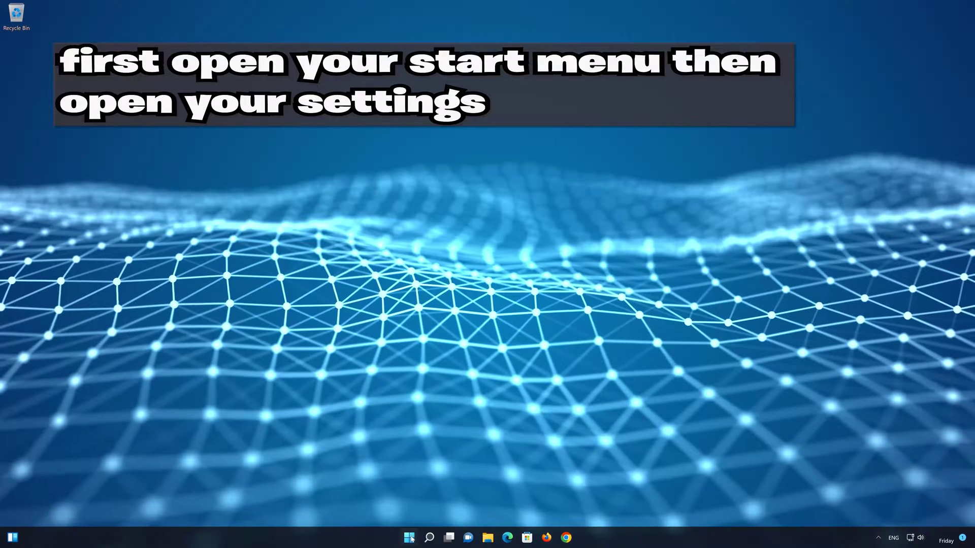
Open the Apps & features list of installed apps in Windows Settings.
{"action": "key", "text": "super"}
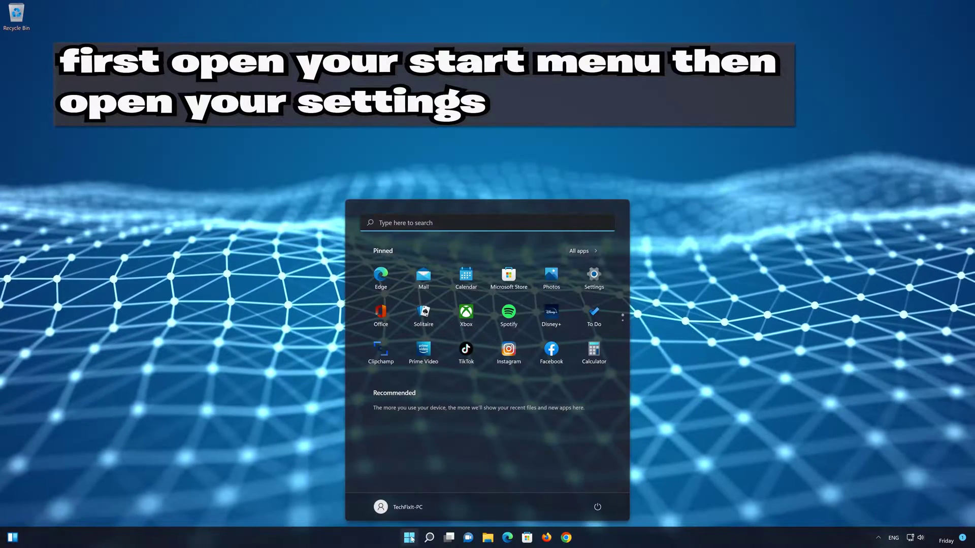
{"action": "left_click", "coordinate": [594, 275]}
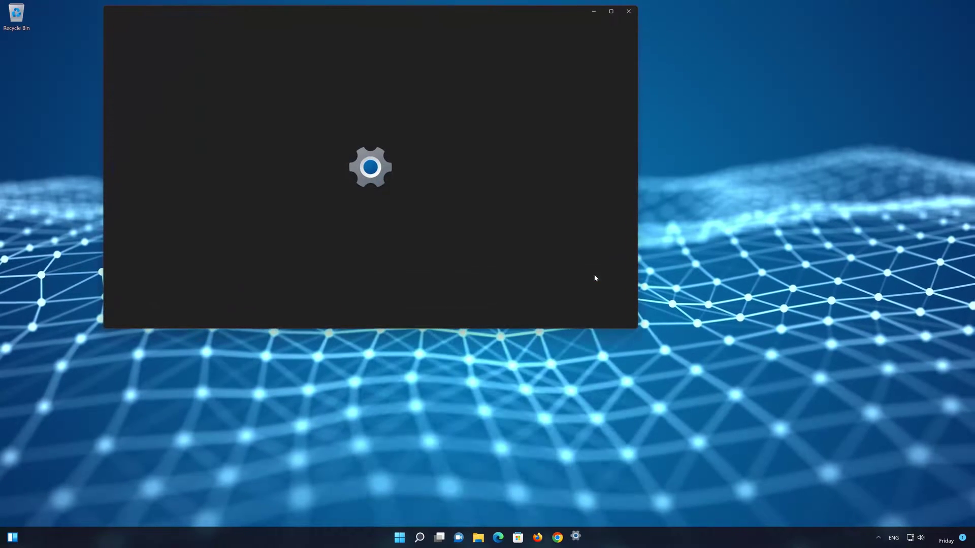
{"action": "left_click_drag", "start_coordinate": [432, 17], "coordinate": [595, 107]}
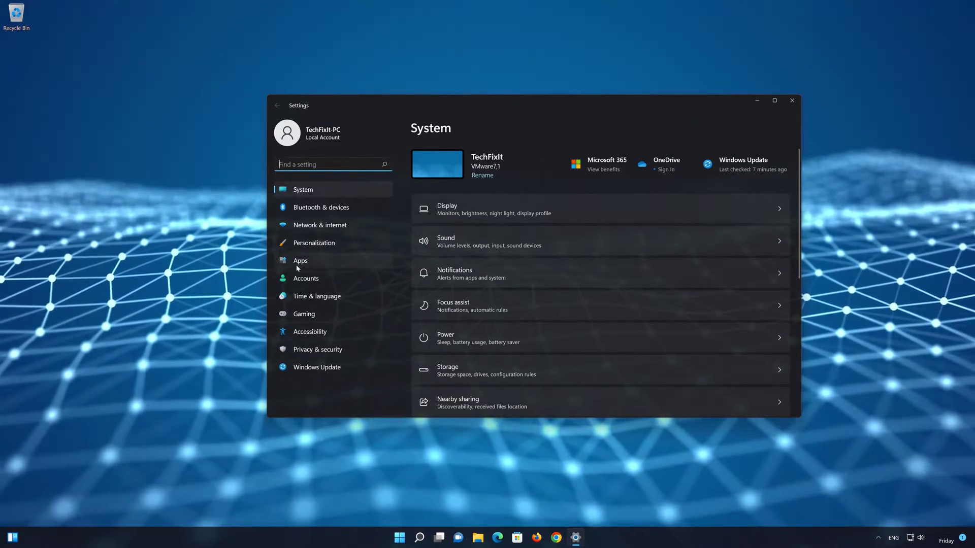
{"action": "left_click", "coordinate": [313, 260]}
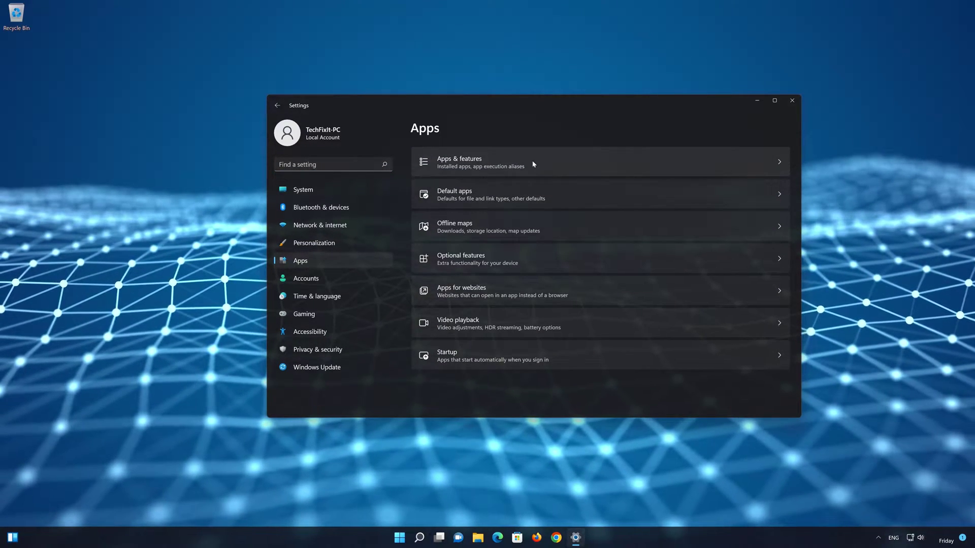
{"action": "left_click", "coordinate": [494, 169]}
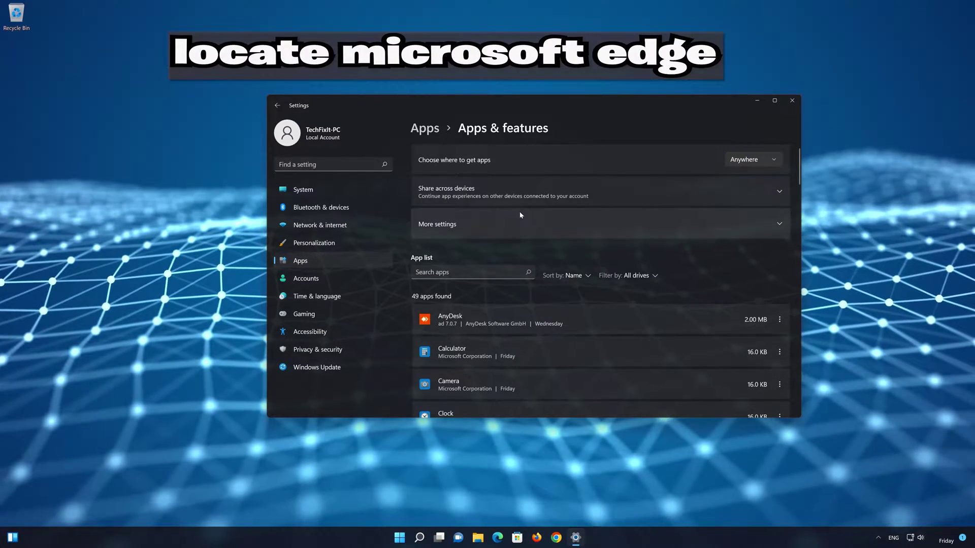
Modify the Microsoft Edge installation, allow the updater to make changes, and start the repair.
{"action": "scroll", "coordinate": [519, 215], "scroll_direction": "down", "scroll_amount": 5}
{"action": "scroll", "coordinate": [520, 215], "scroll_direction": "down", "scroll_amount": 5}
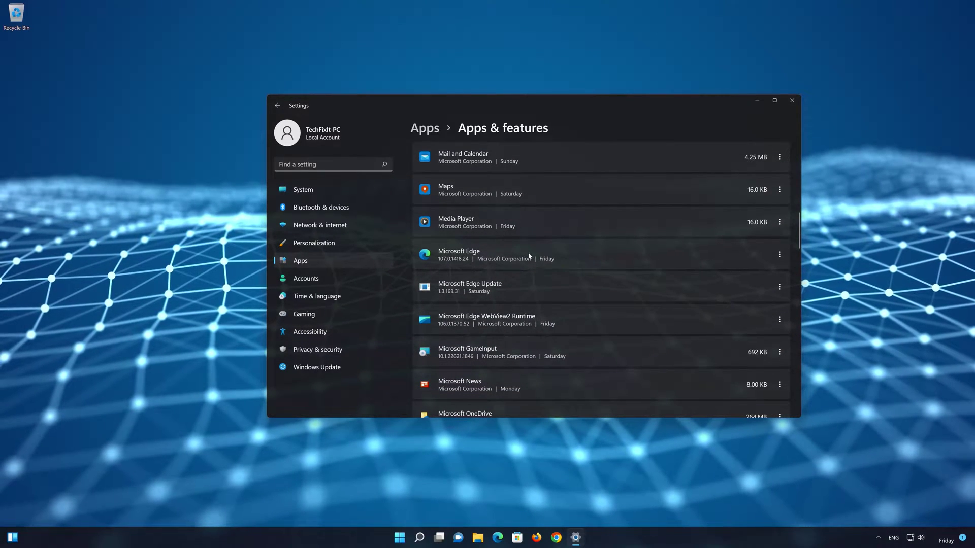
{"action": "left_click", "coordinate": [780, 256]}
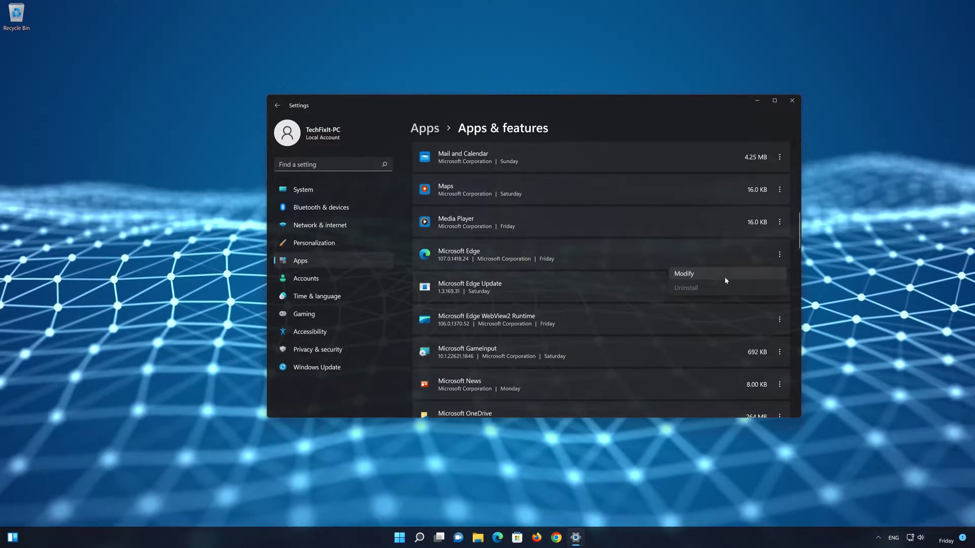
{"action": "left_click", "coordinate": [724, 276]}
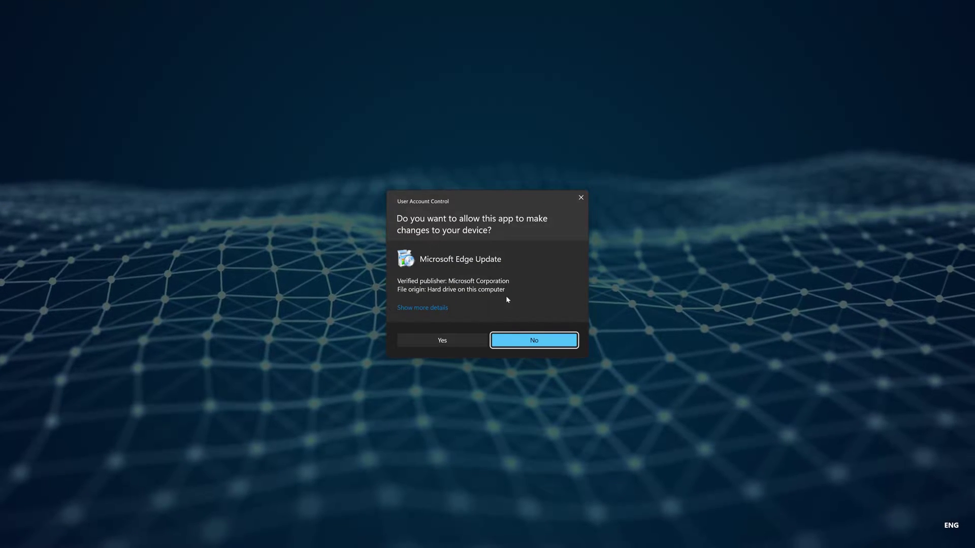
{"action": "left_click", "coordinate": [431, 343]}
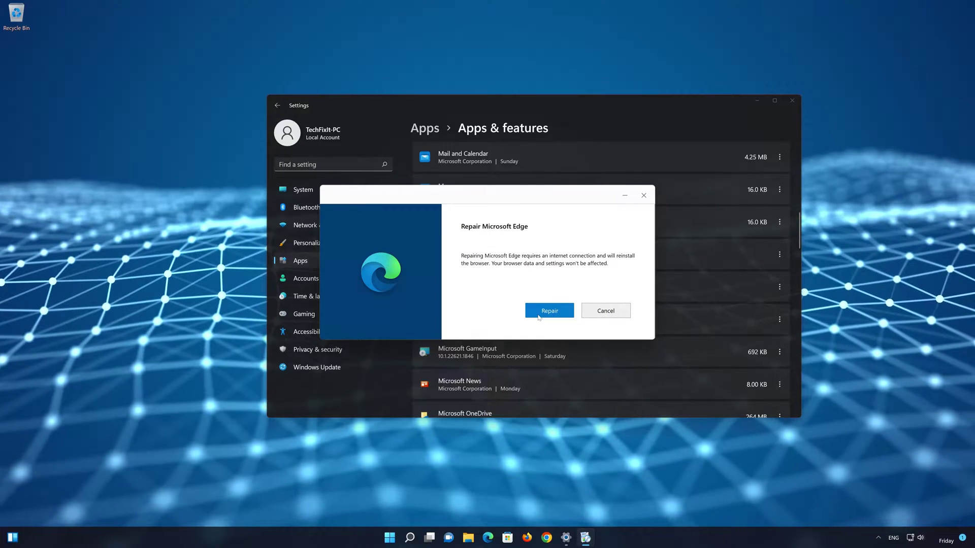
{"action": "left_click", "coordinate": [539, 318]}
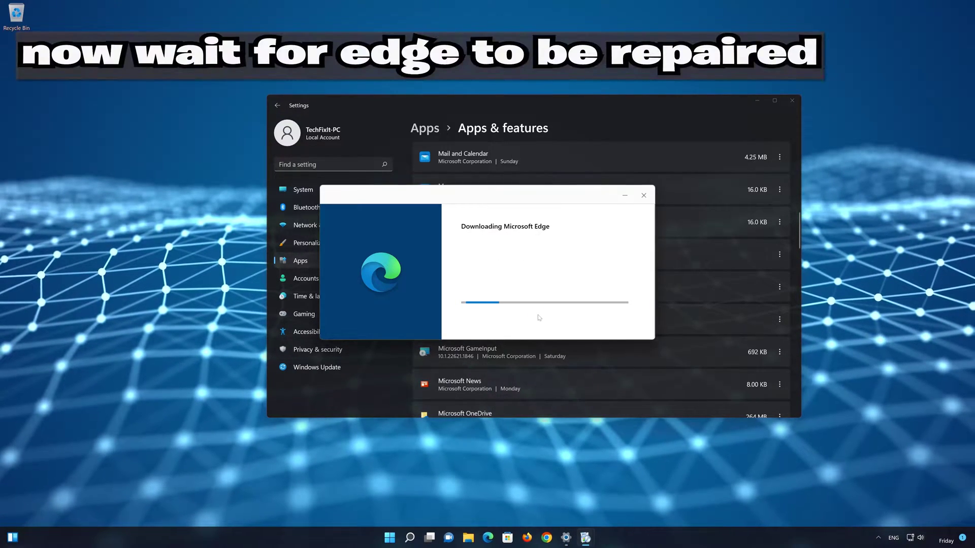